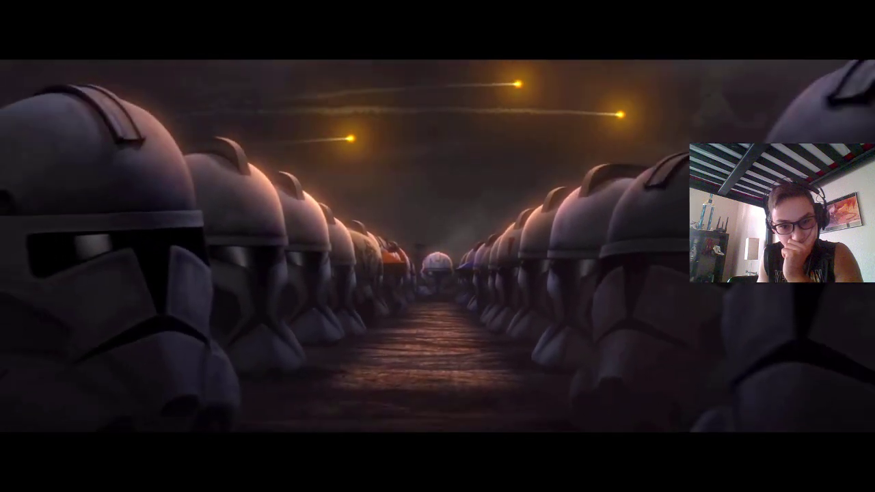
Raise the volume to 100 while the Clone Wars trailer plays fullscreen to its end screen.
key(XF86AudioRaiseVolume)
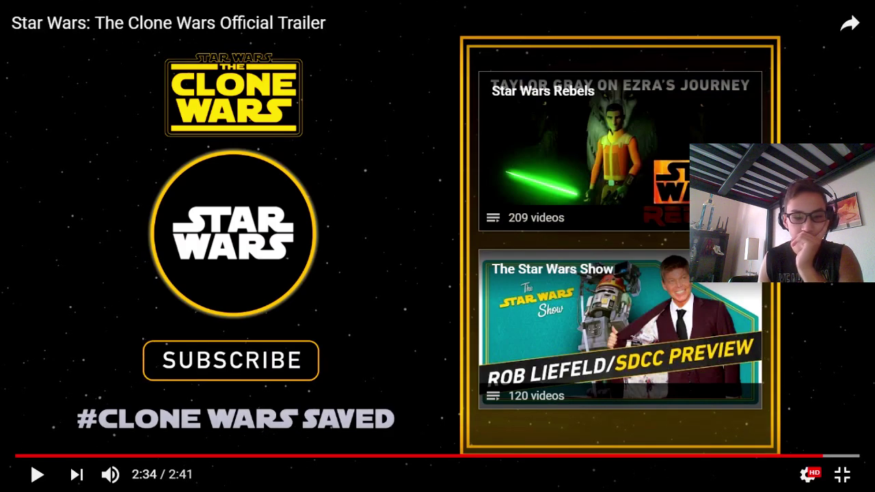
Exit fullscreen on the trailer and minimize Chrome to show the Windows desktop.
click(842, 474)
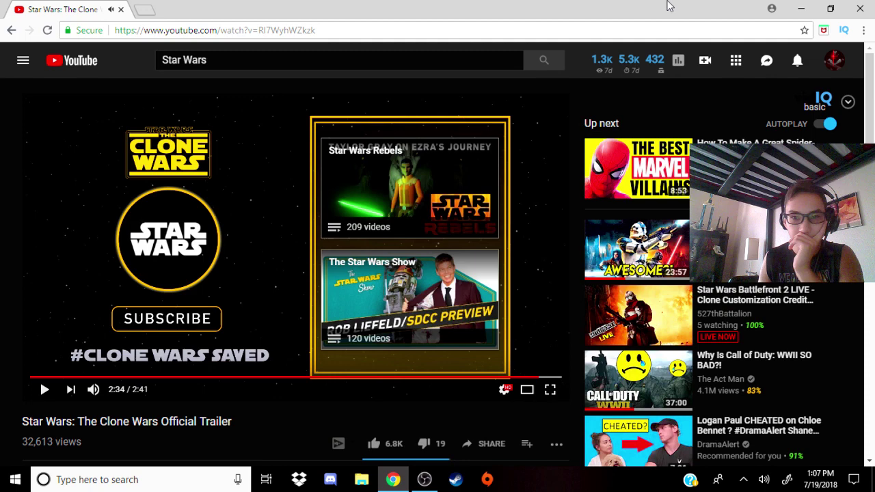
click(800, 9)
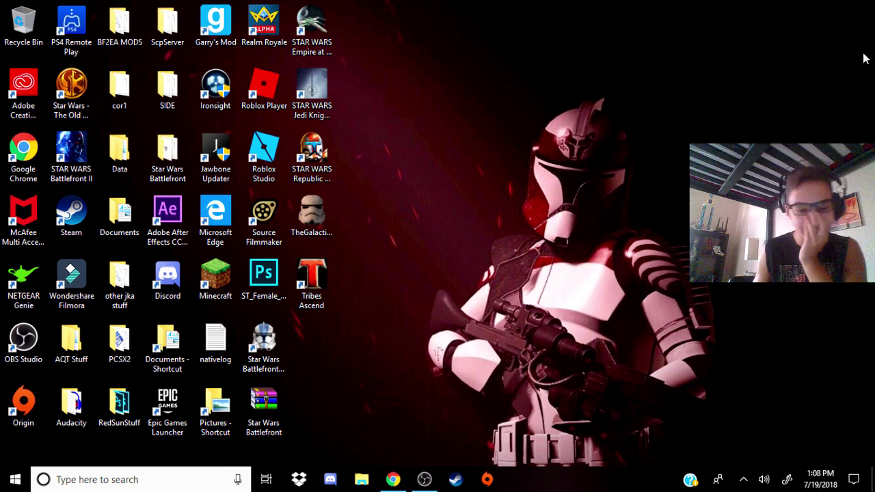
click(423, 479)
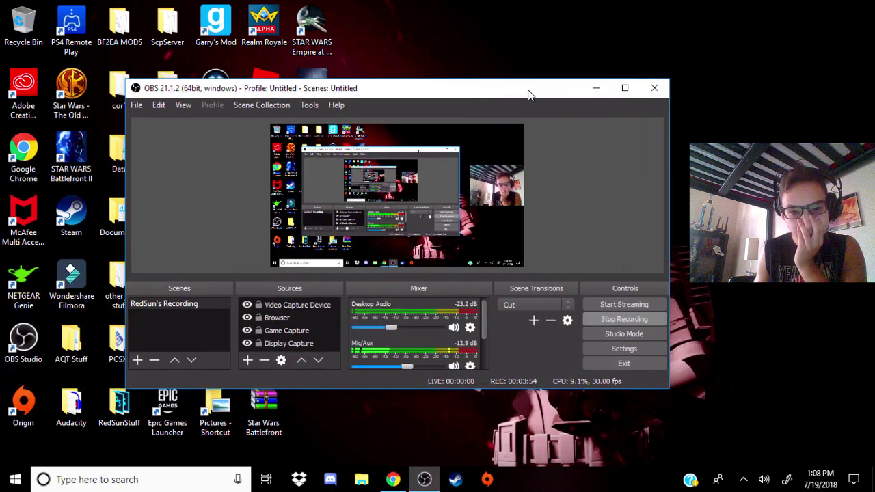
drag(400, 103, 635, 104)
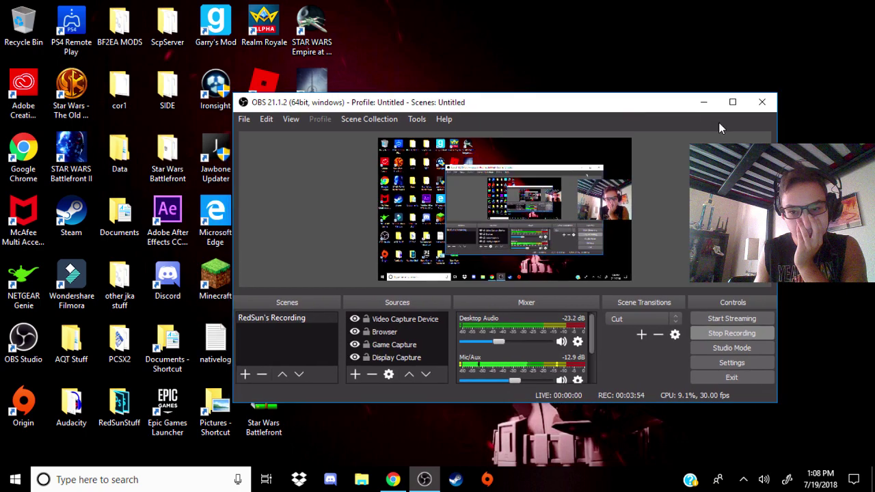
click(702, 103)
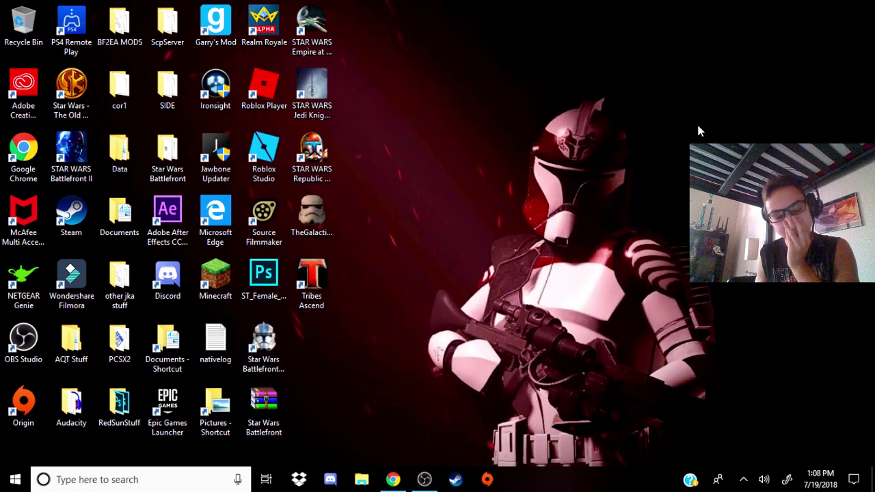